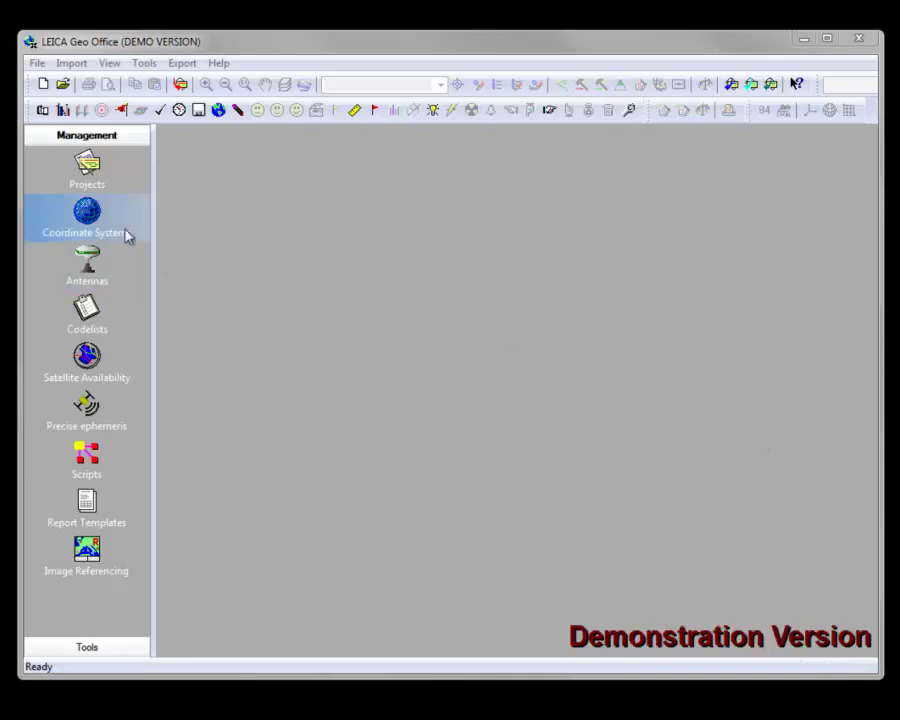
left_click(87, 213)
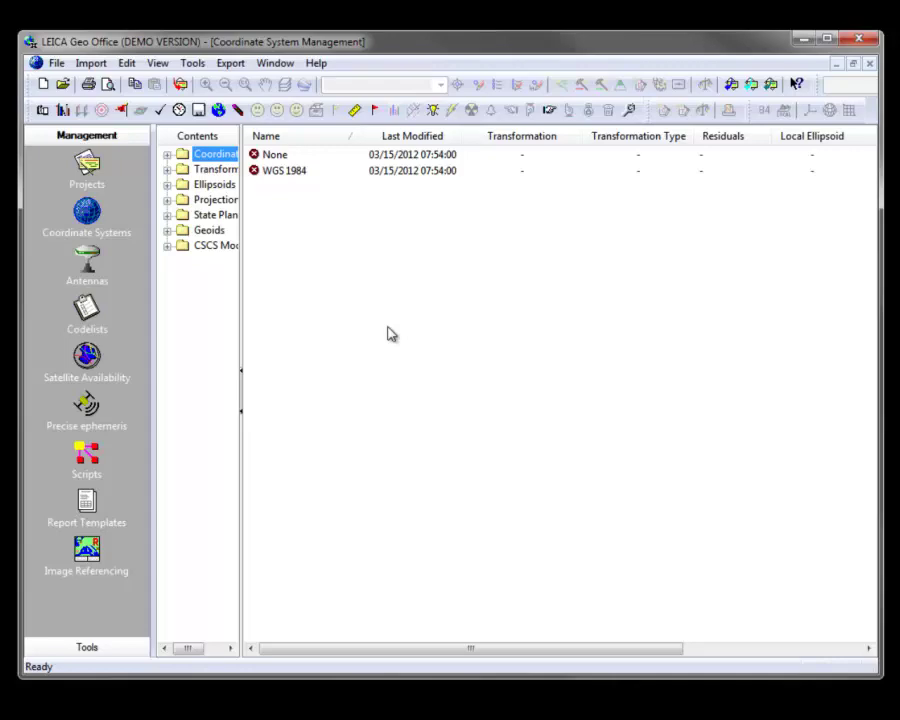
Show the installed antenna list under Antennas and scroll through it
left_click(88, 262)
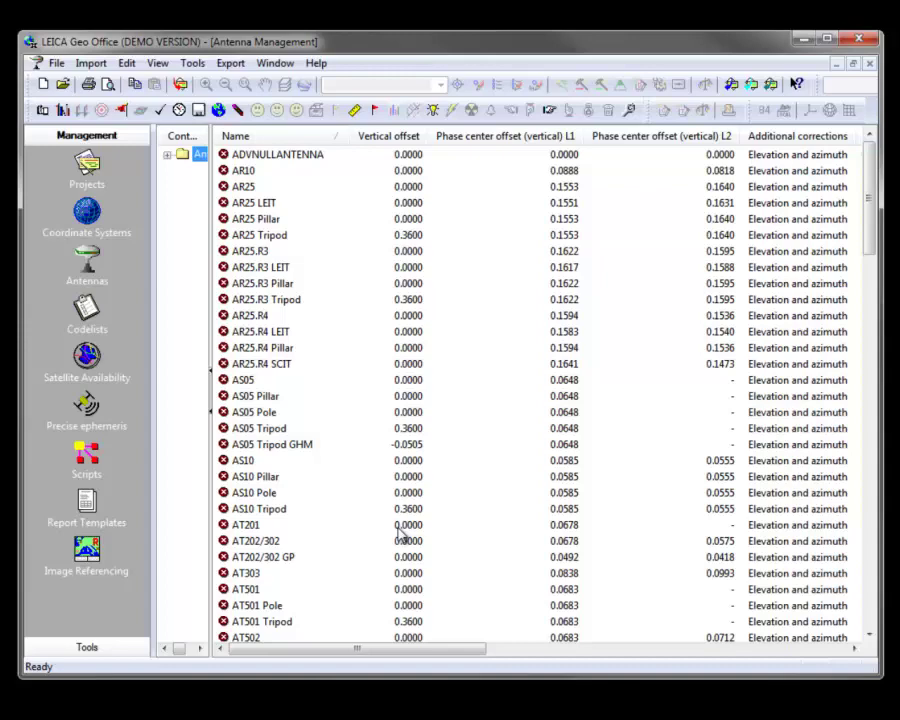
left_click_drag(871, 240, 874, 205)
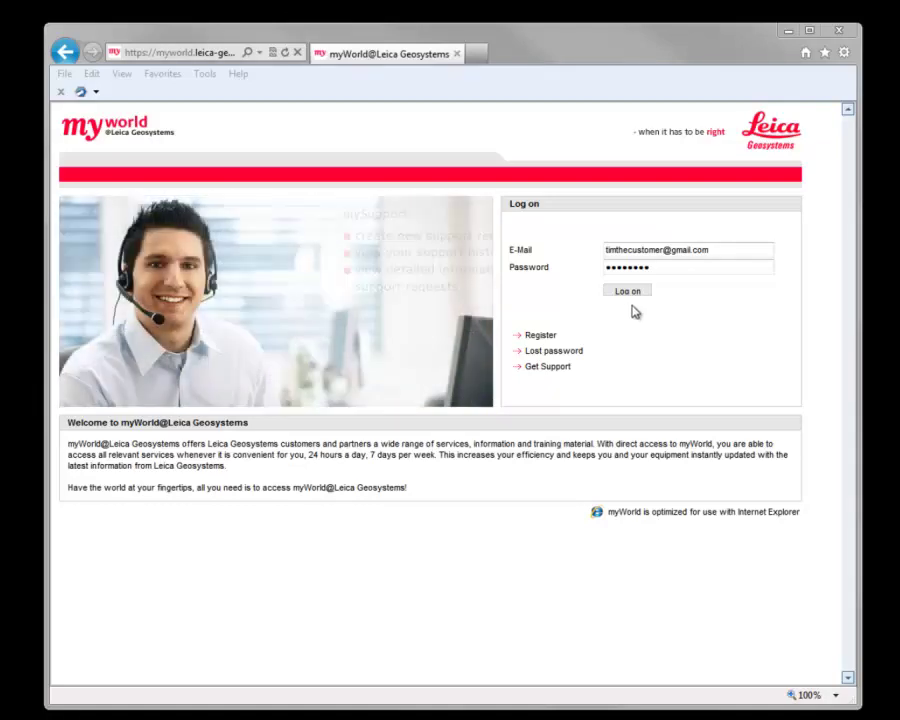
Log on to myWorld and open the Leica Geo Office product details from myProducts
left_click(628, 293)
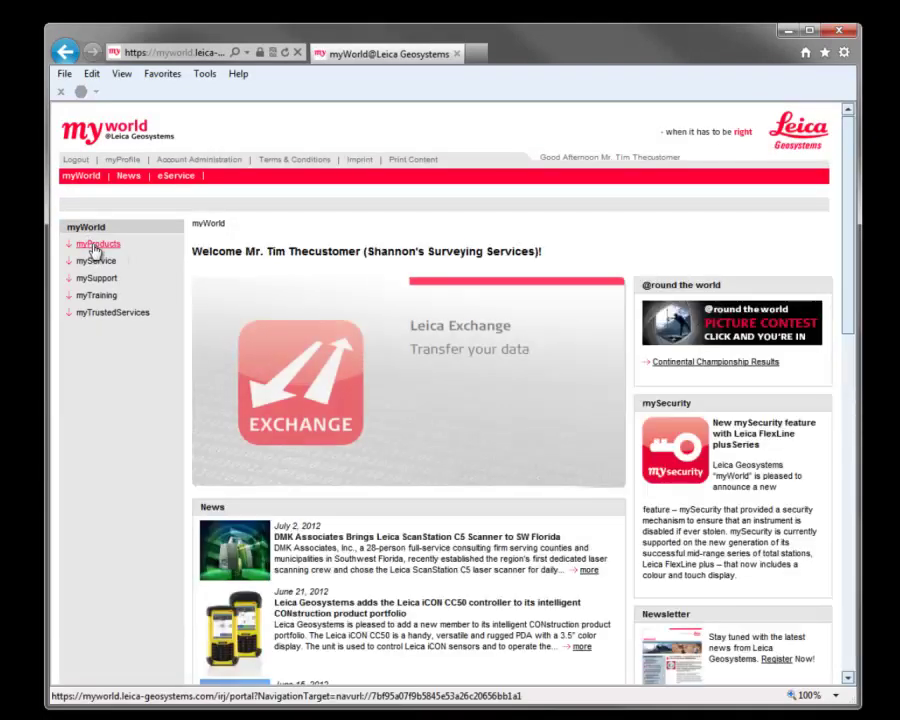
left_click(95, 246)
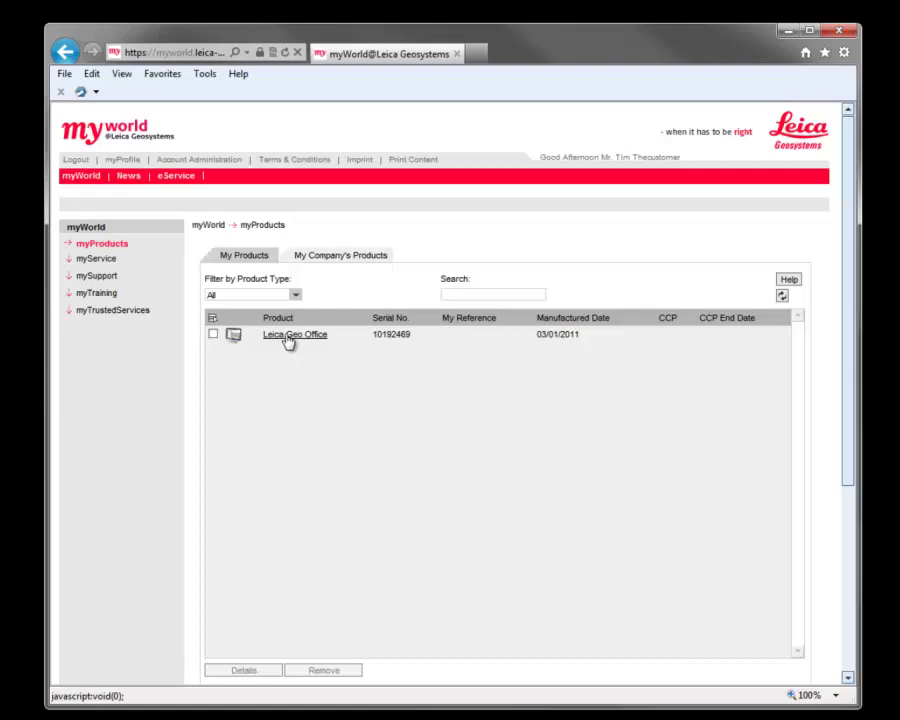
left_click(213, 336)
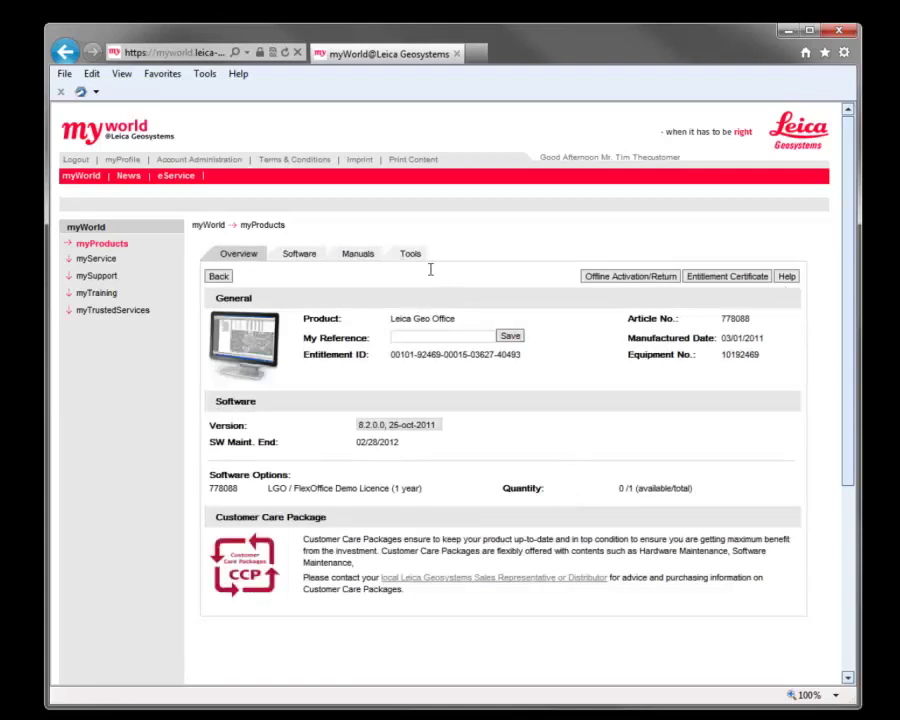
Download Americas Wizard V 1.30 from the product's Tools list
left_click(411, 255)
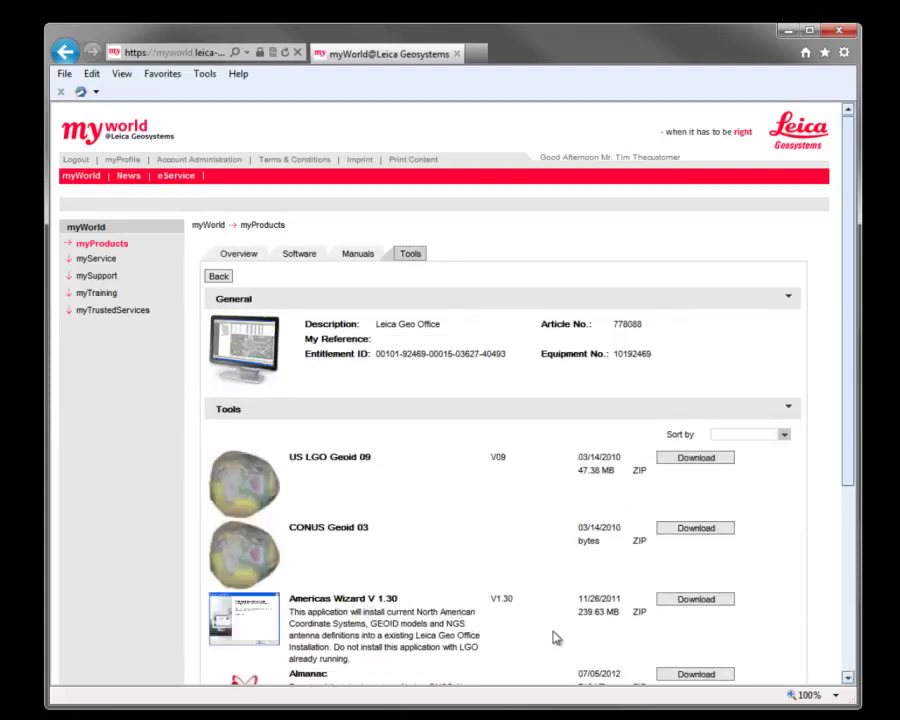
scroll(853, 680, "down", 3)
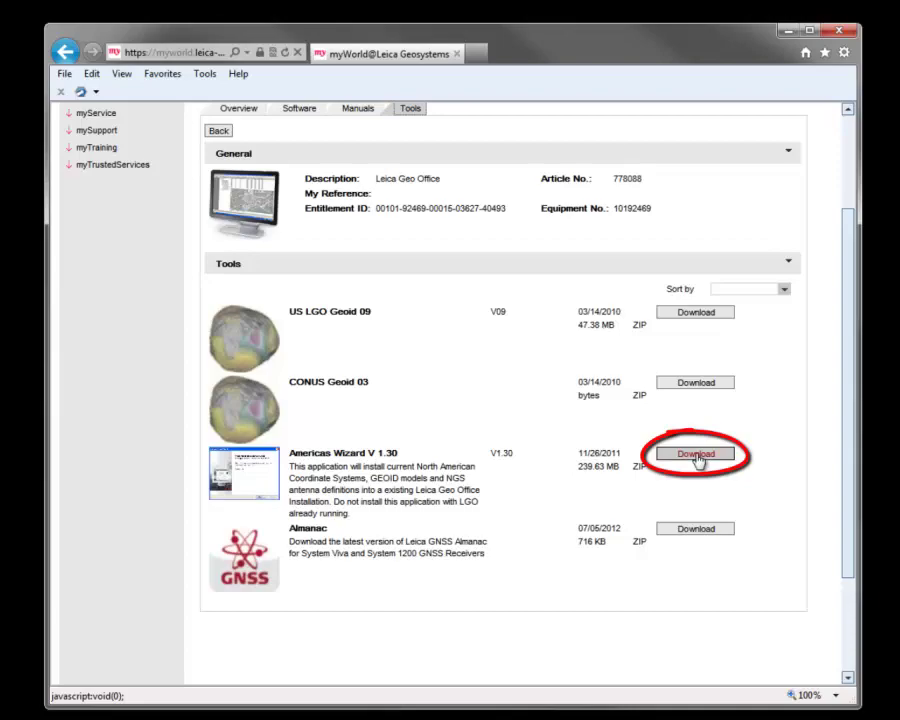
left_click(697, 458)
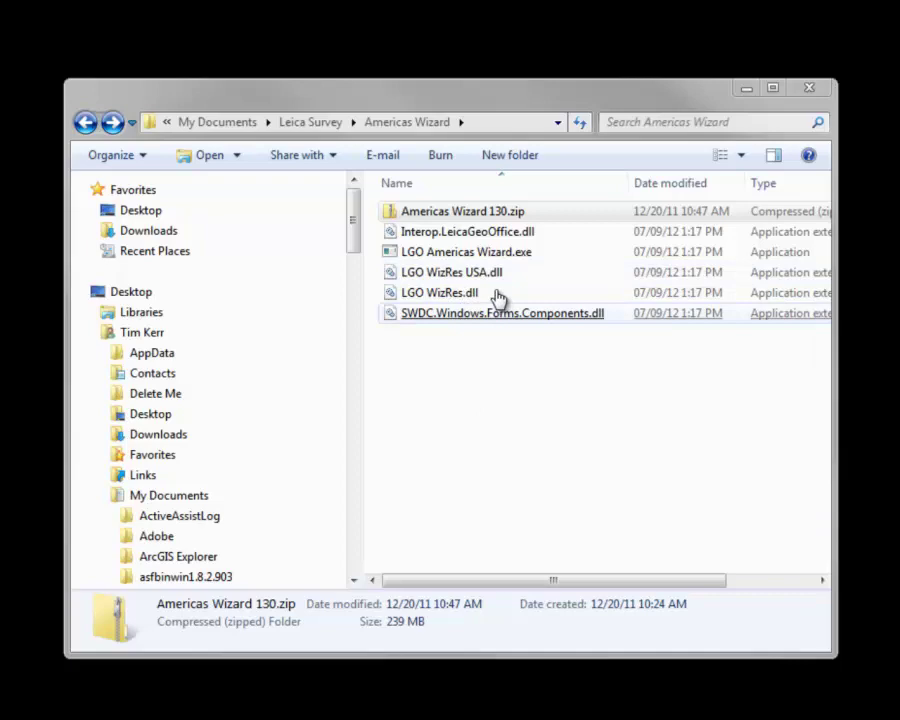
Launch LGO Americas Wizard.exe from the Americas Wizard folder
double_click(484, 258)
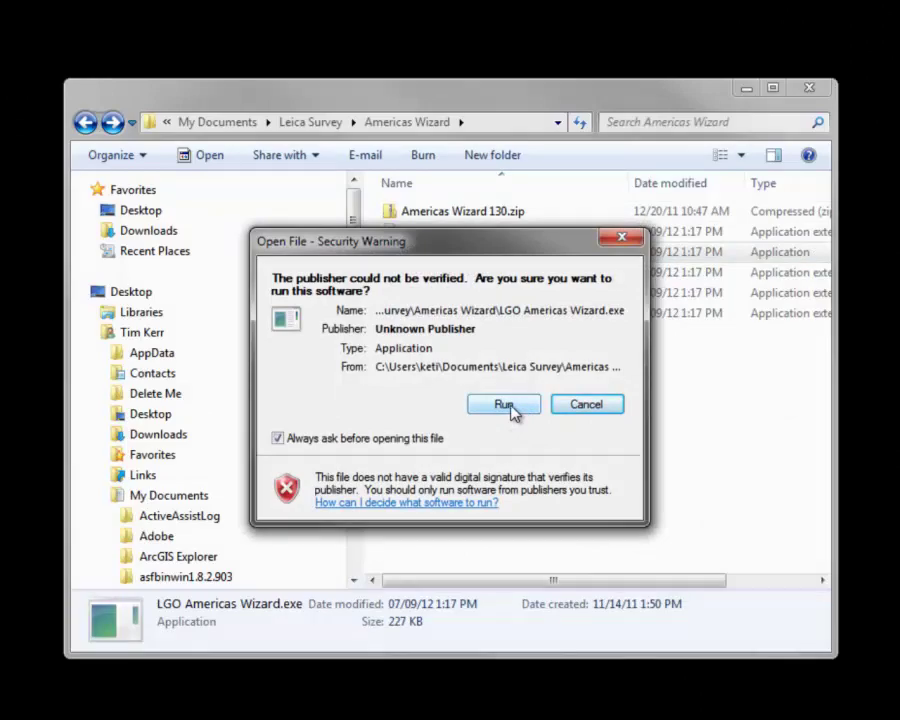
Allow the unverified wizard to run, pass the Welcome page and accept the license terms
left_click(513, 408)
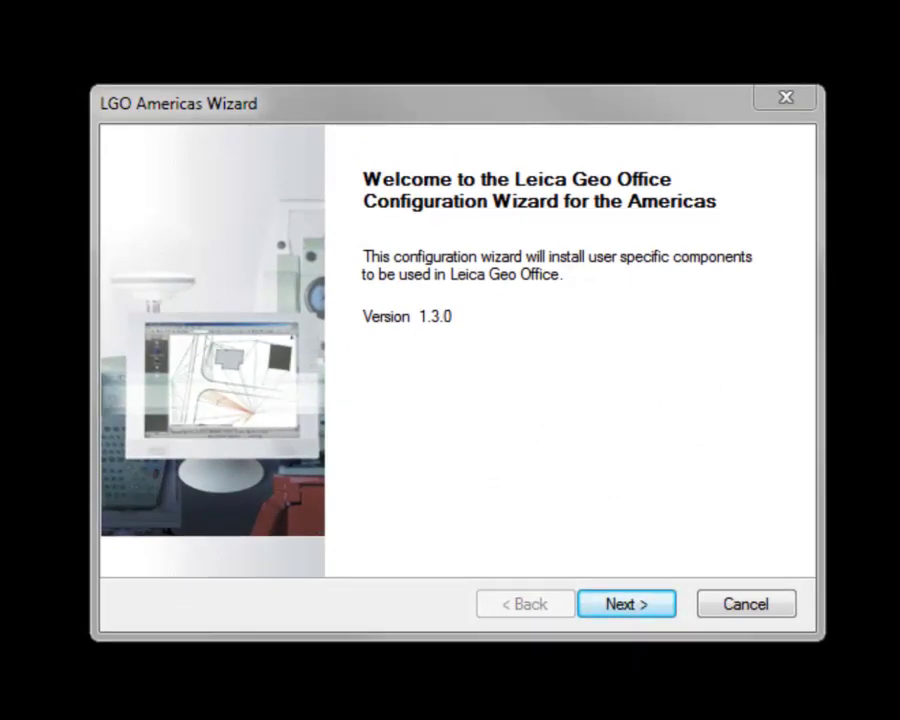
left_click(626, 605)
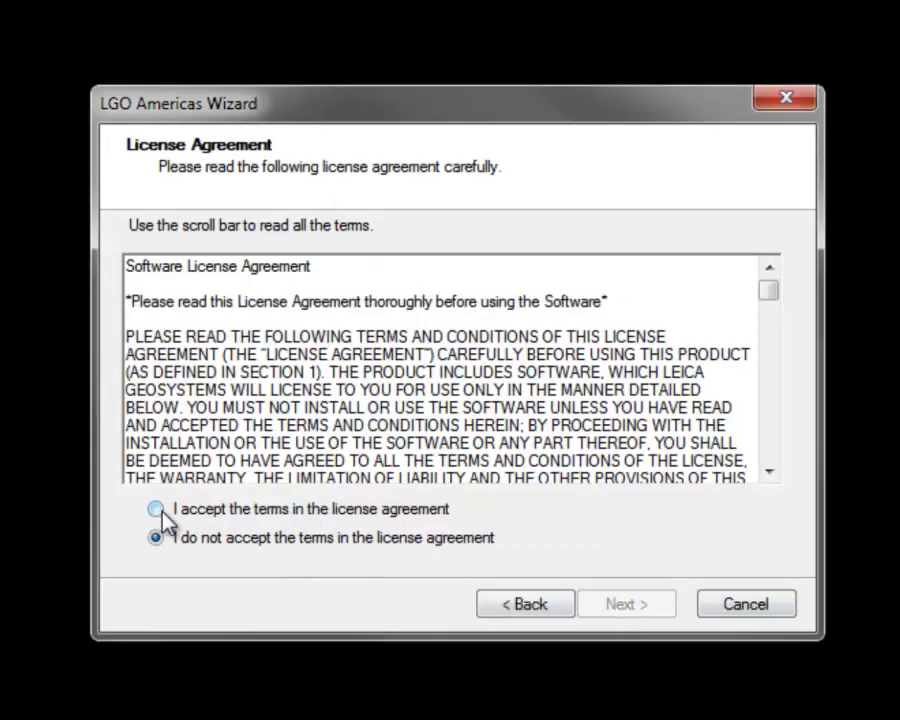
left_click(157, 511)
left_click(630, 603)
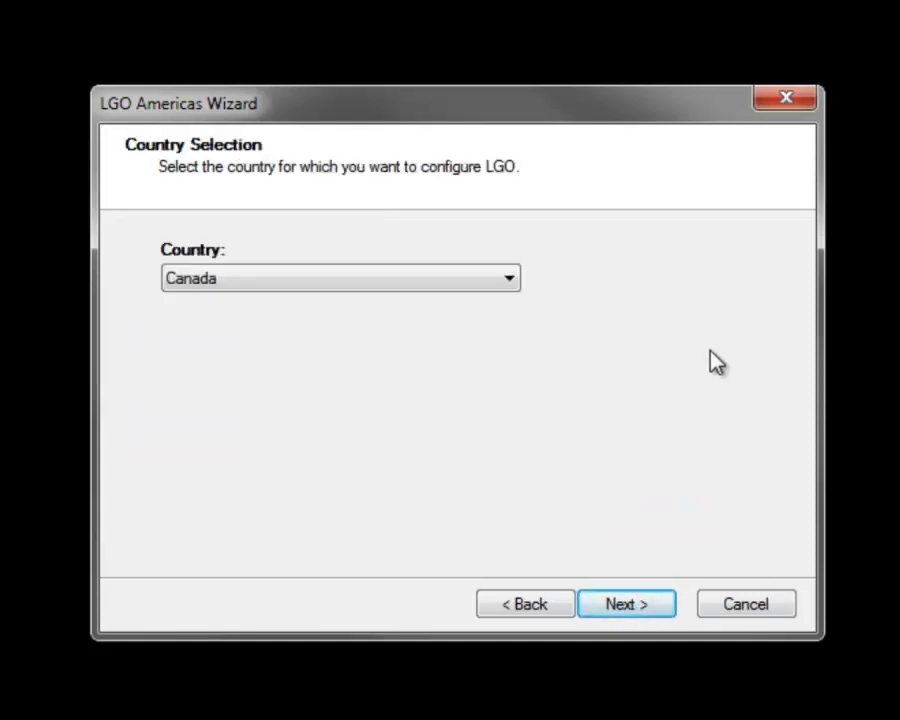
Choose USA as the country and continue to Components Selection
left_click(510, 284)
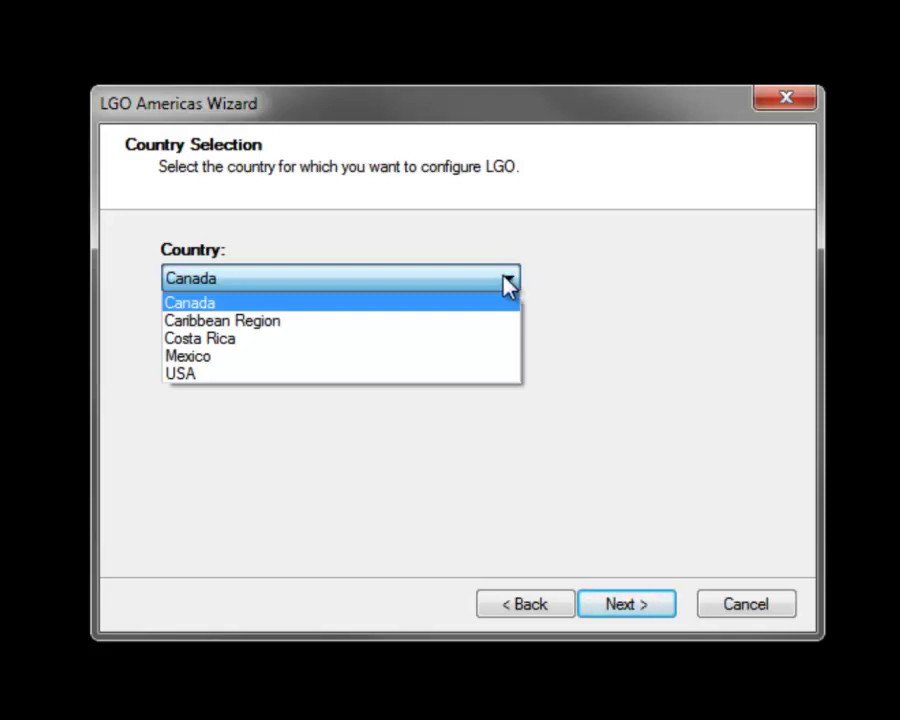
left_click(195, 384)
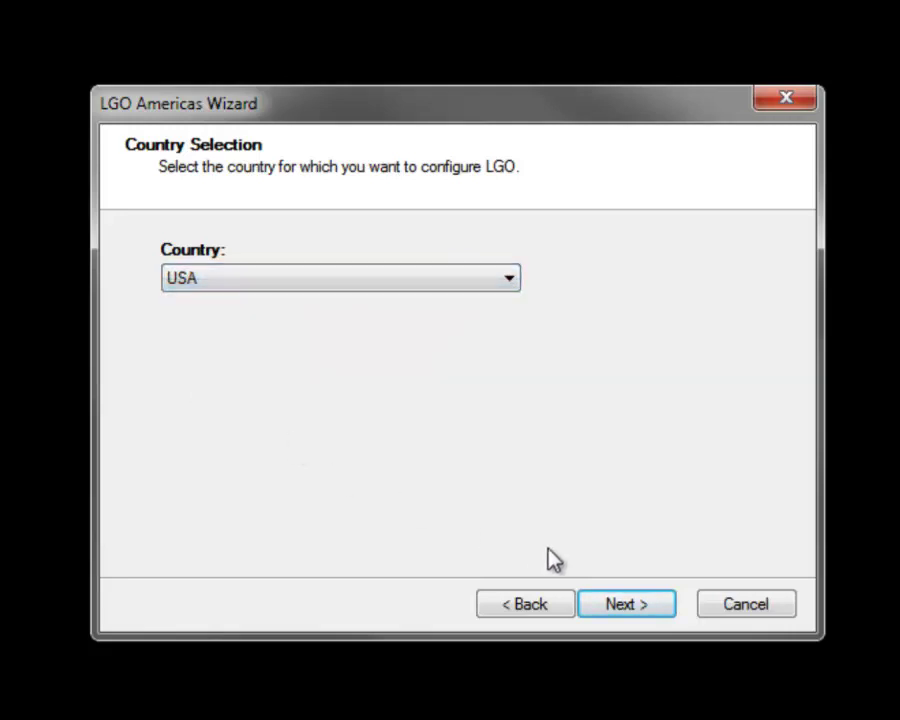
left_click(630, 605)
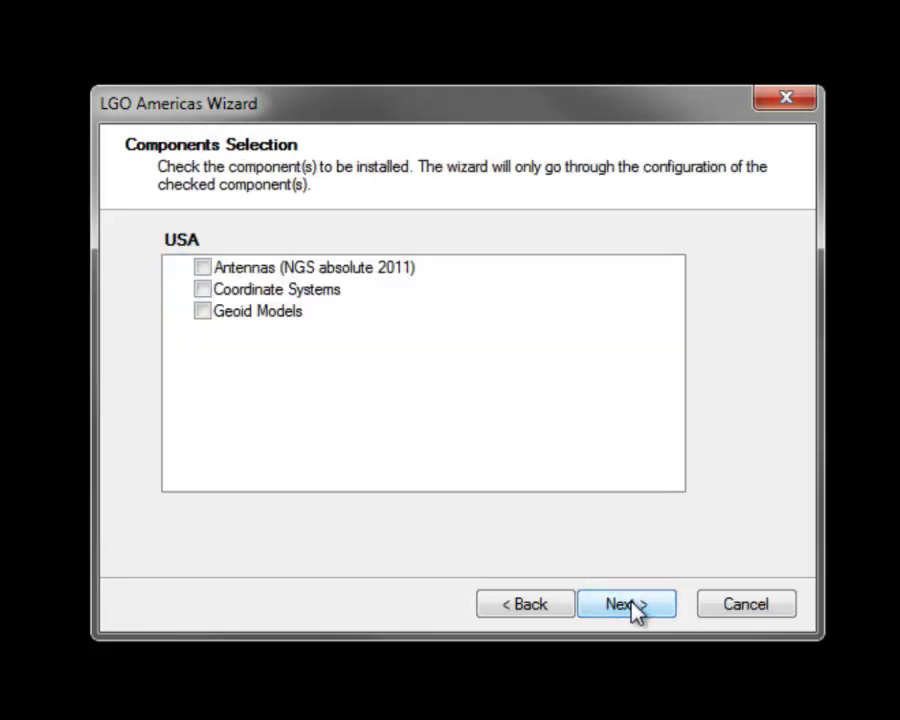
Check NGS absolute 2011 antennas, Coordinate Systems and Geoid Models, then continue
left_click(203, 270)
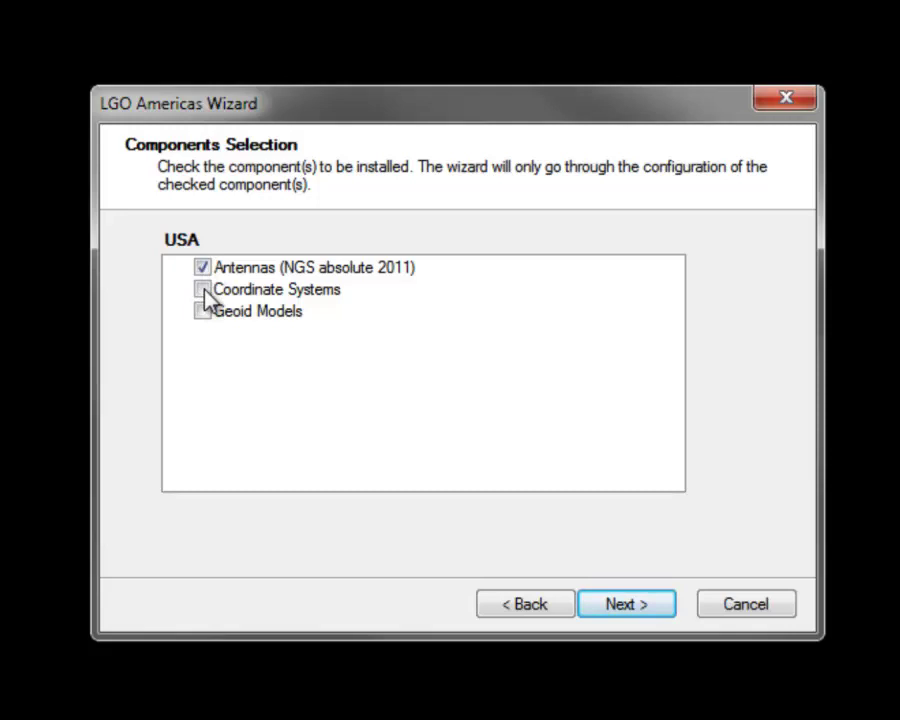
left_click(204, 292)
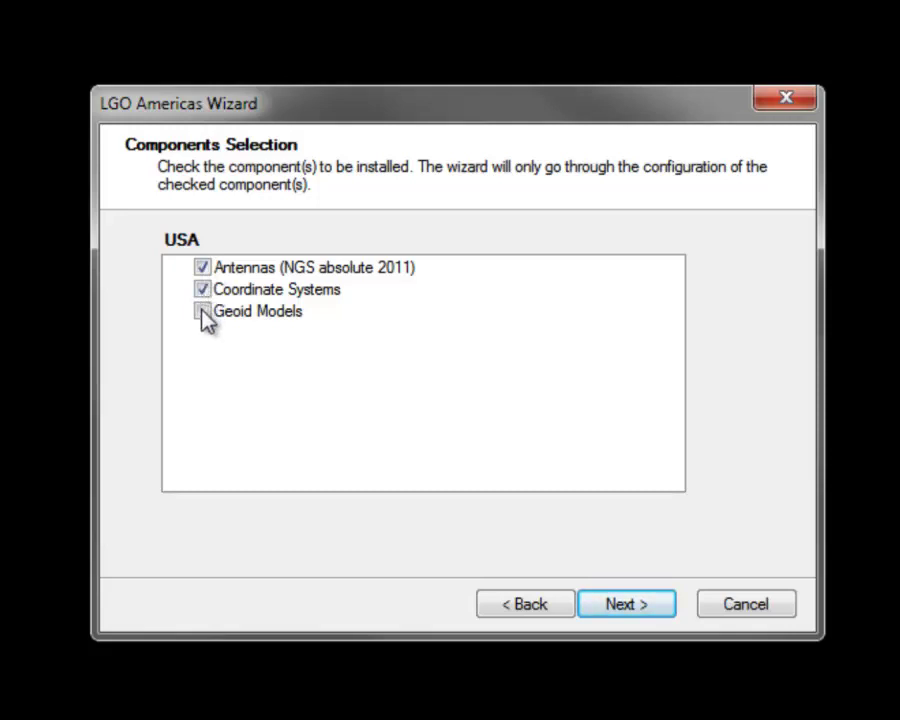
left_click(206, 316)
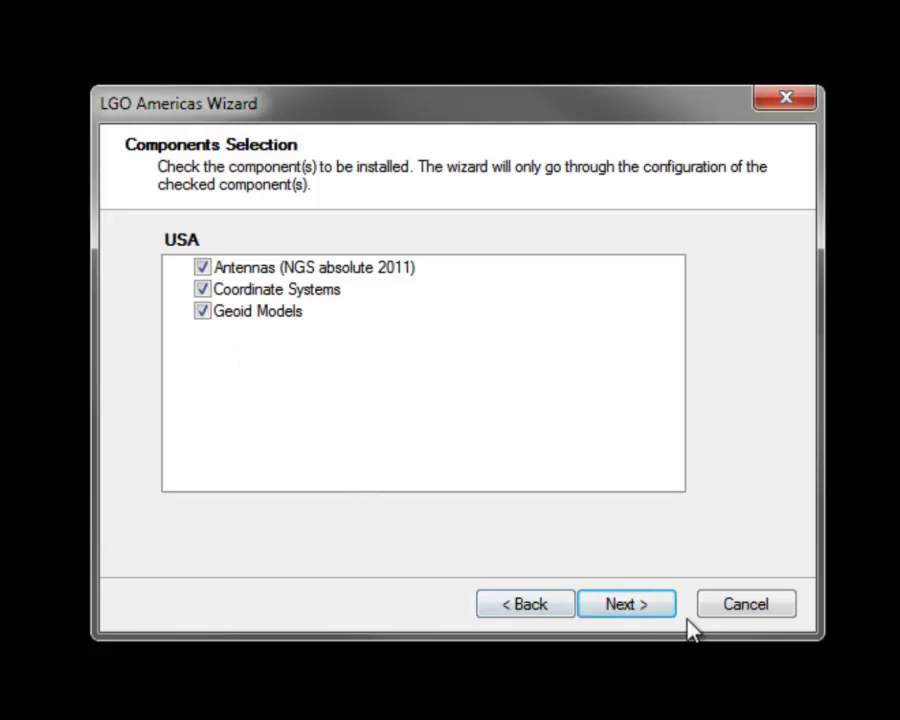
left_click(636, 612)
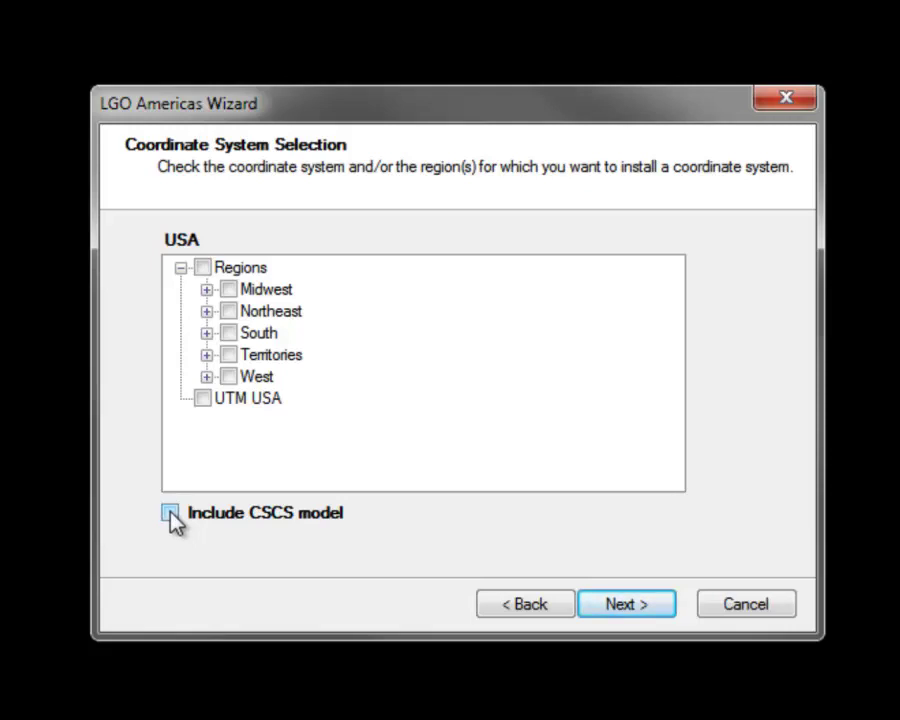
Leave the CSCS model (NAD27) unchecked and check California under the West region
left_click(170, 513)
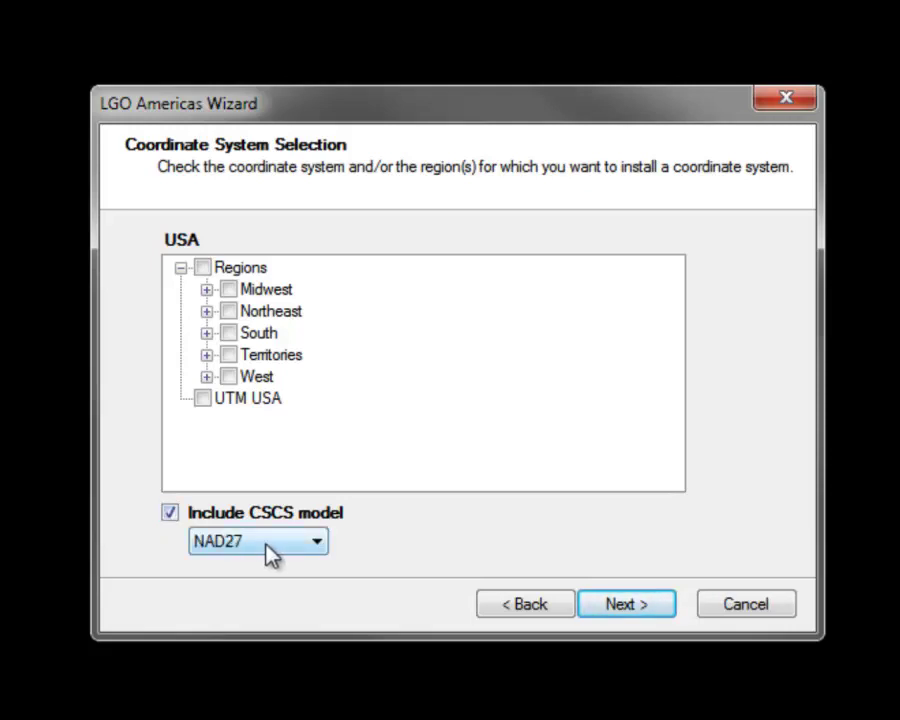
left_click(266, 546)
left_click(262, 567)
left_click(171, 514)
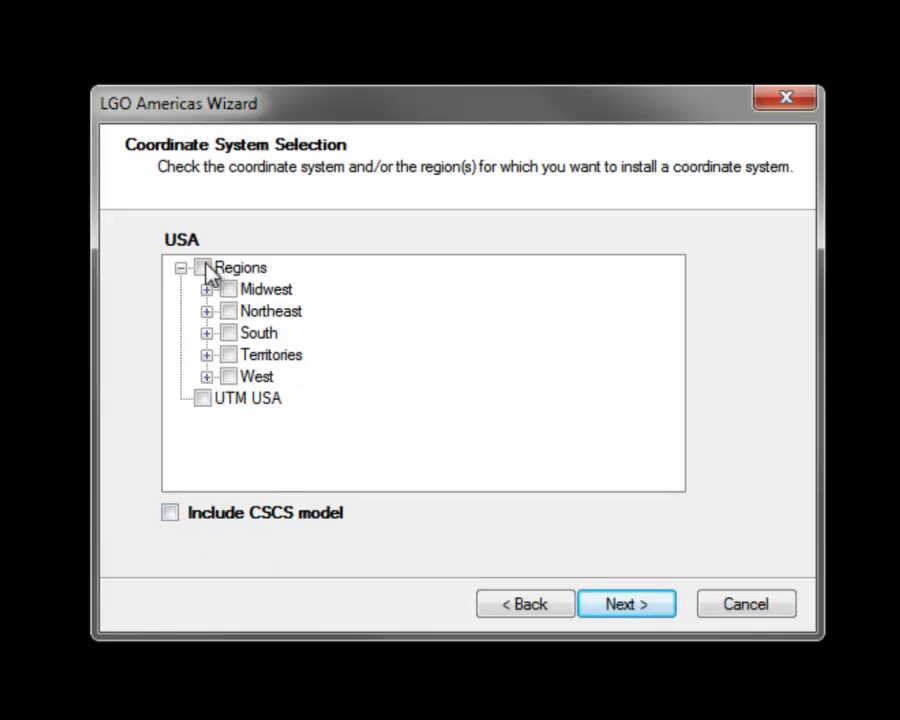
left_click(207, 377)
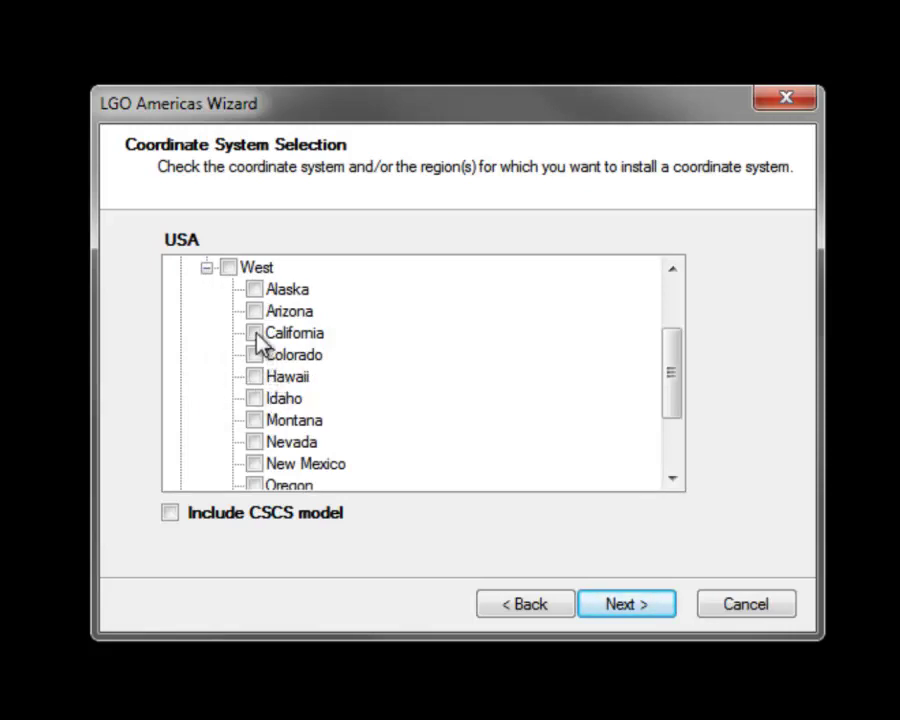
left_click(255, 333)
Check Geoid09, keep automatic geoid attachment, and continue to the configuration summary
left_click(653, 607)
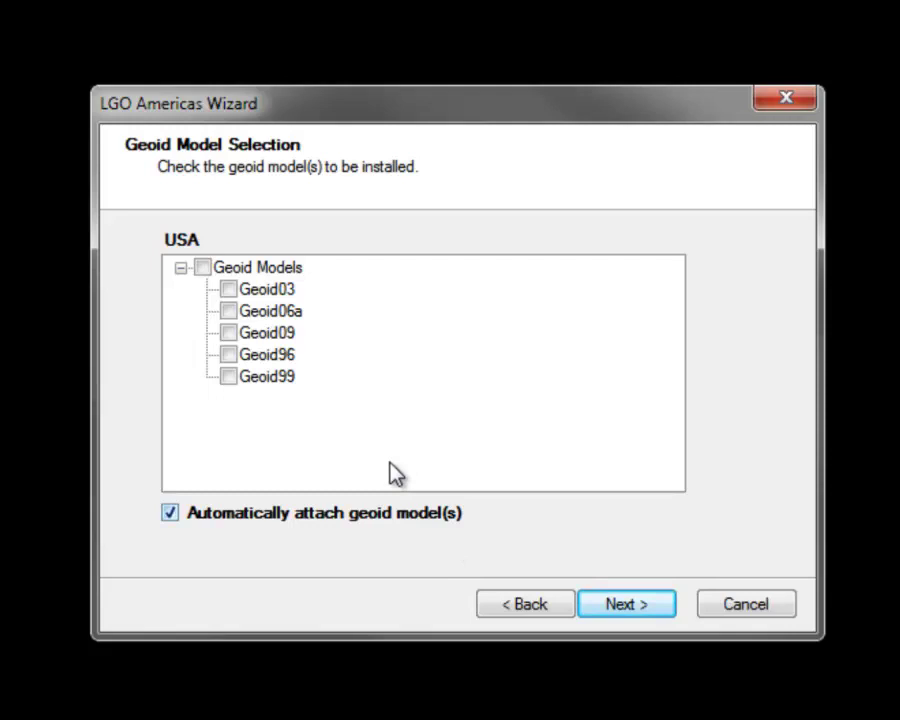
left_click(231, 336)
left_click(637, 610)
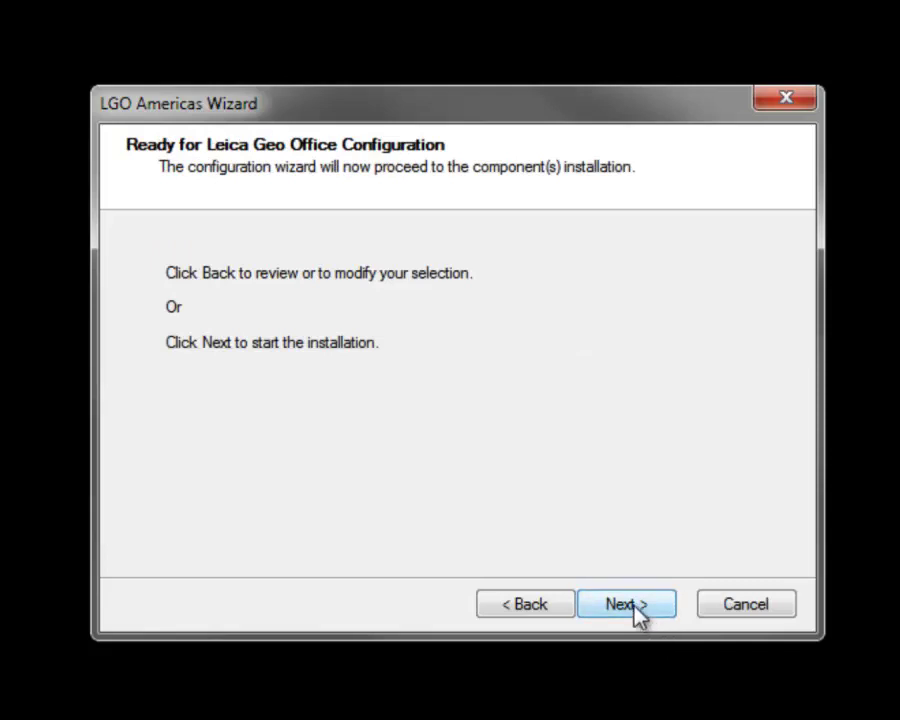
Start installing the selected antennas, California coordinate systems and Geoid09
left_click(635, 610)
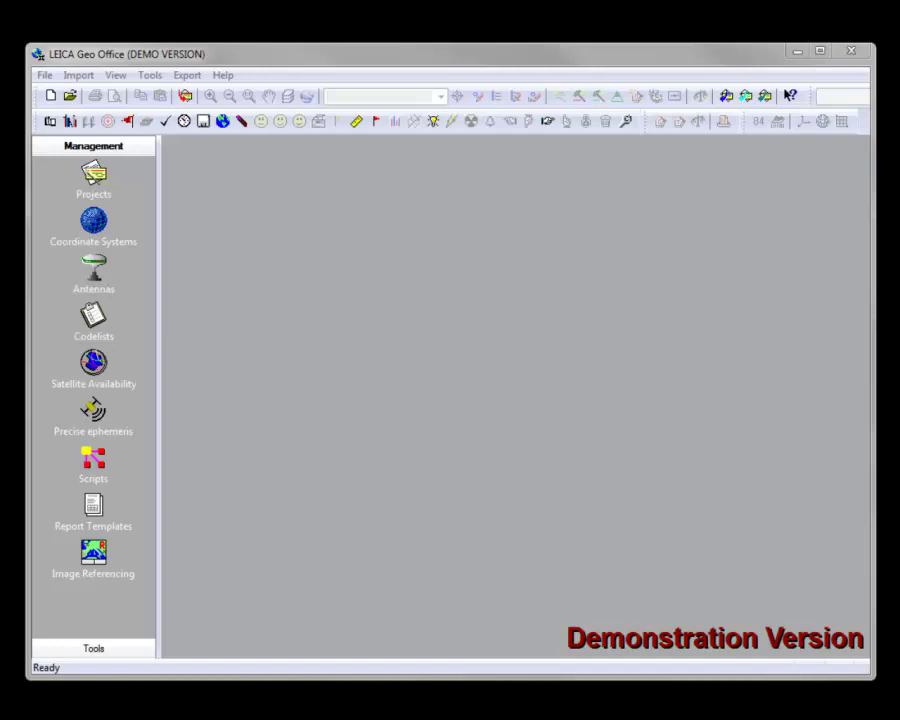
Show the installed coordinate systems and check that CA 2 NAD83 G09 uses the Geoid09 GRS80 geoid
left_click(94, 228)
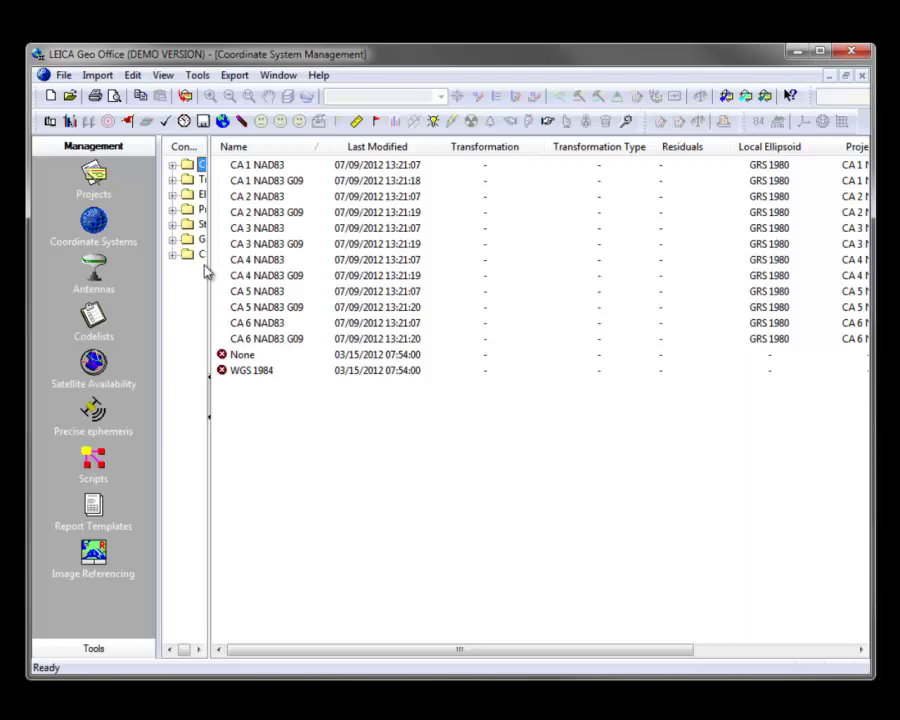
left_click_drag(208, 263, 277, 263)
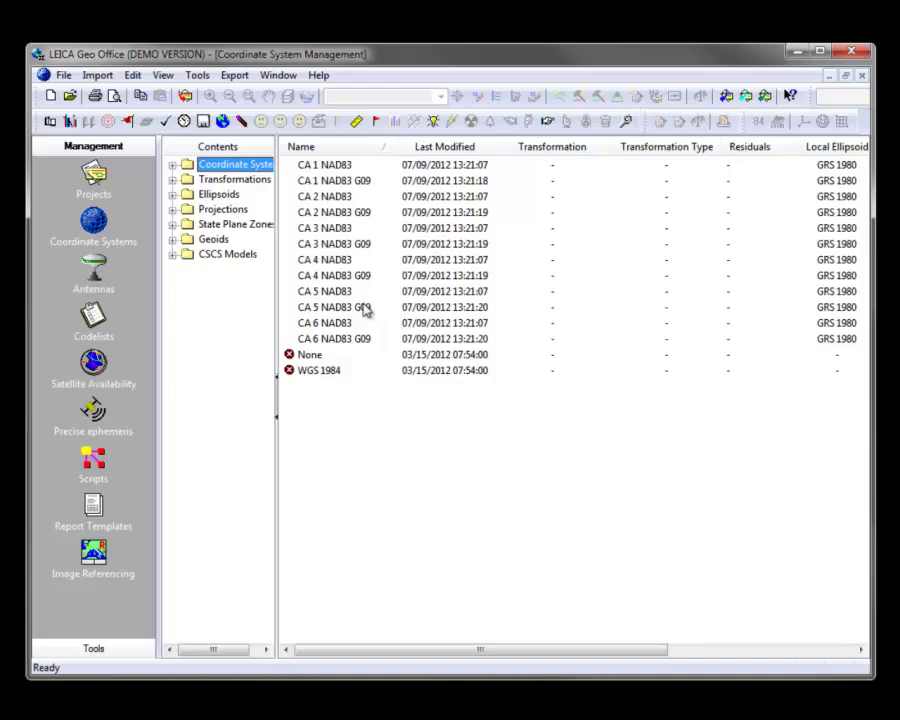
right_click(337, 214)
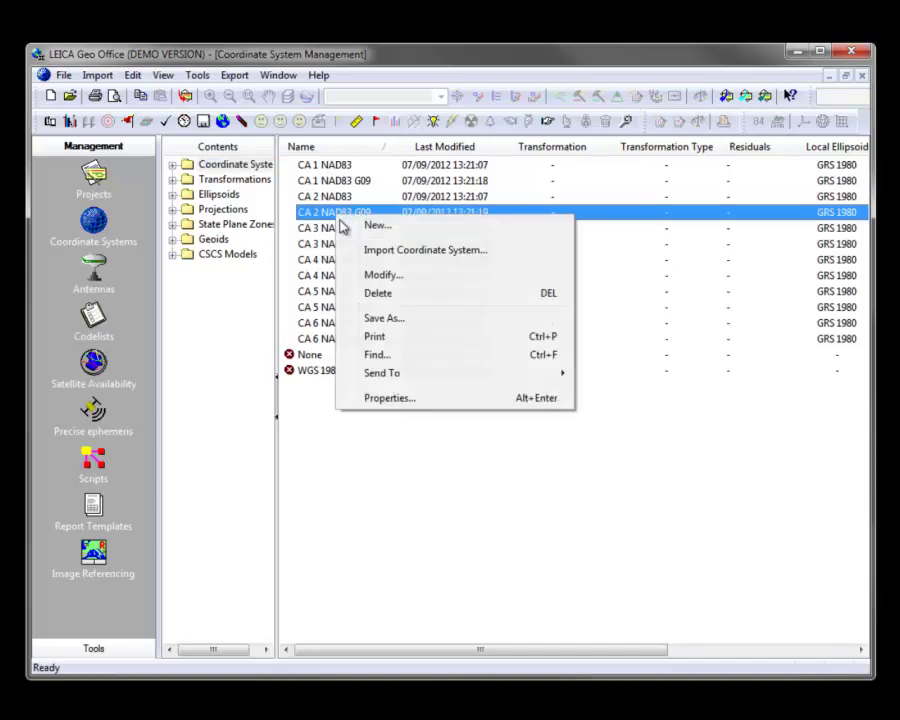
left_click(388, 399)
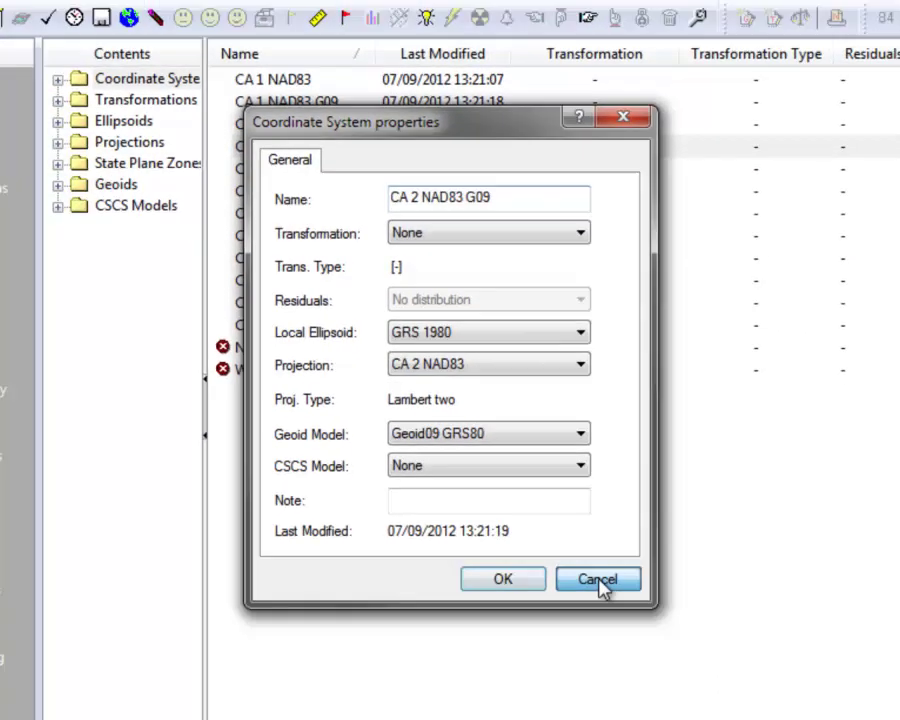
left_click(645, 660)
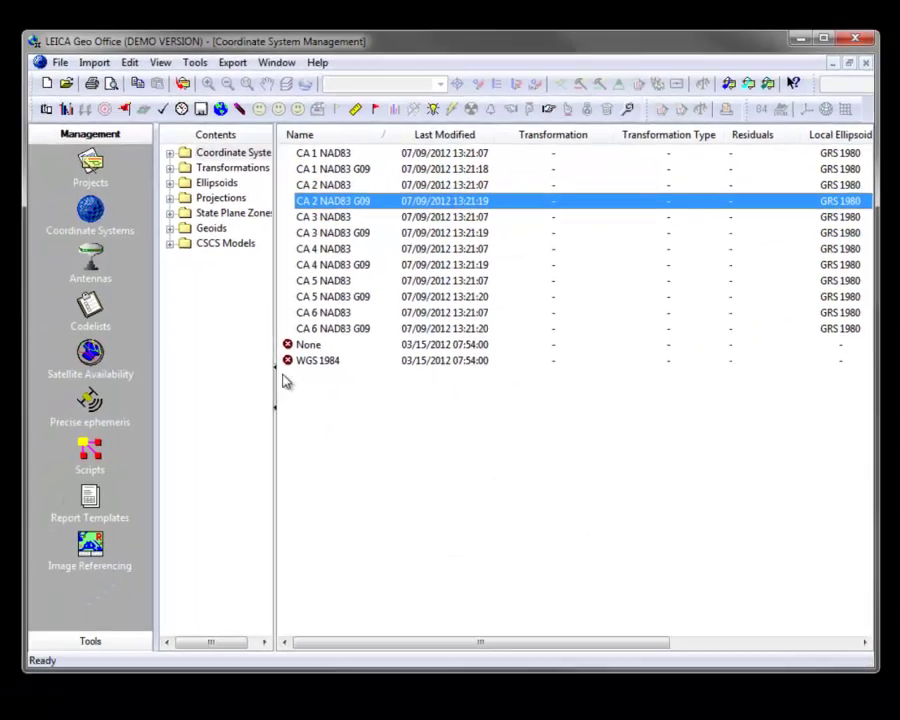
Show Antenna Management and scroll through the LEIAR25 and LEIAT504 antenna calibrations
left_click(93, 276)
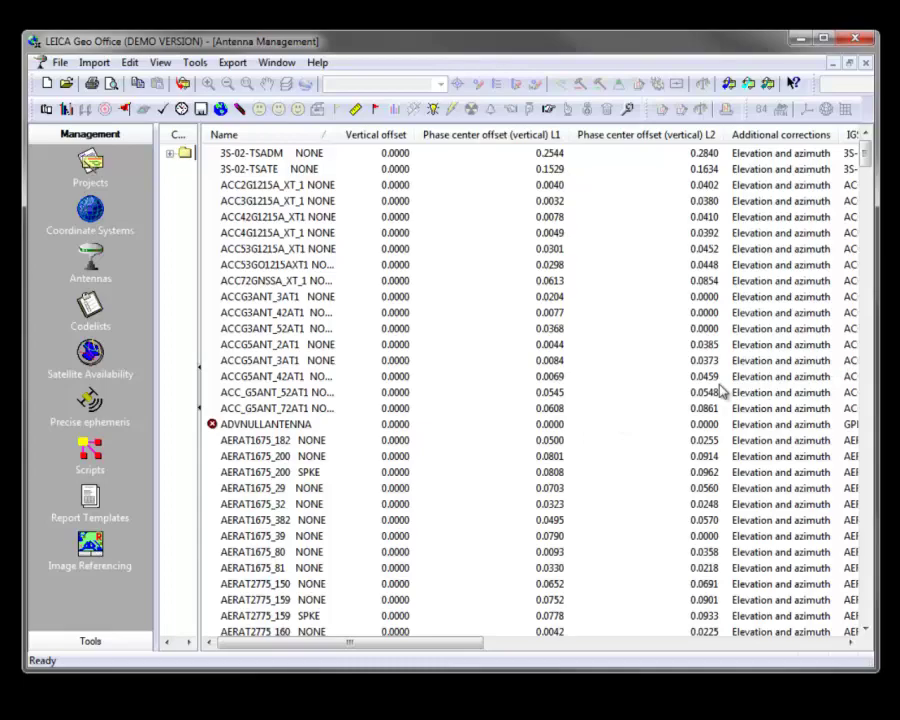
left_click_drag(866, 153, 872, 407)
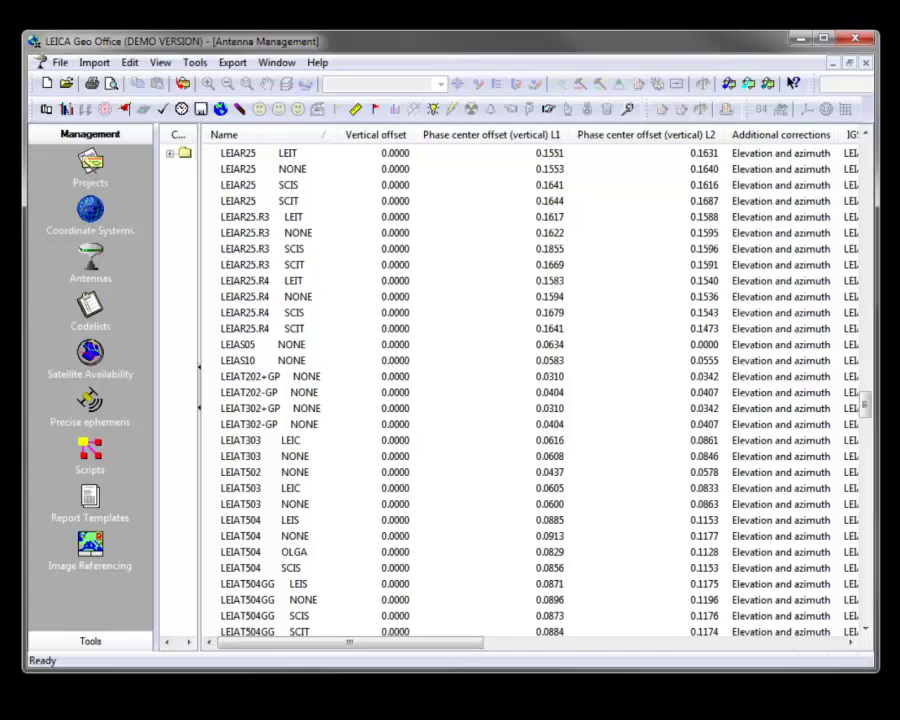
Switch back to Coordinate System Management showing the CA 1–CA 6 NAD83 and NAD83 G09 systems
left_click(90, 215)
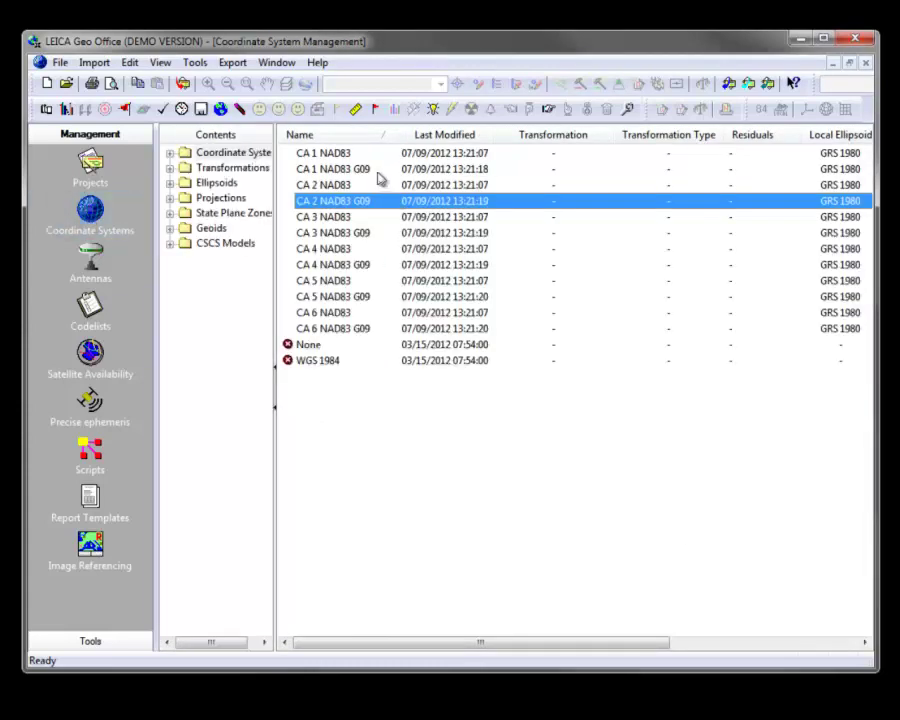